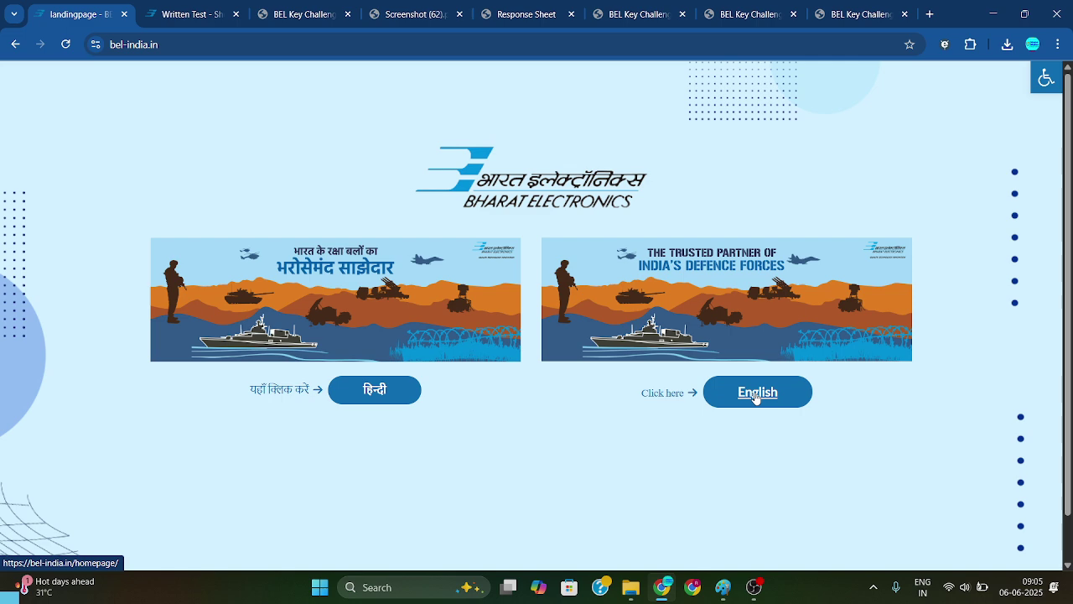
Step: Enter the English BEL website and find the Probationary Engineer E-II Grade answer key notice on the Written Test – Shortlists page
click(755, 397)
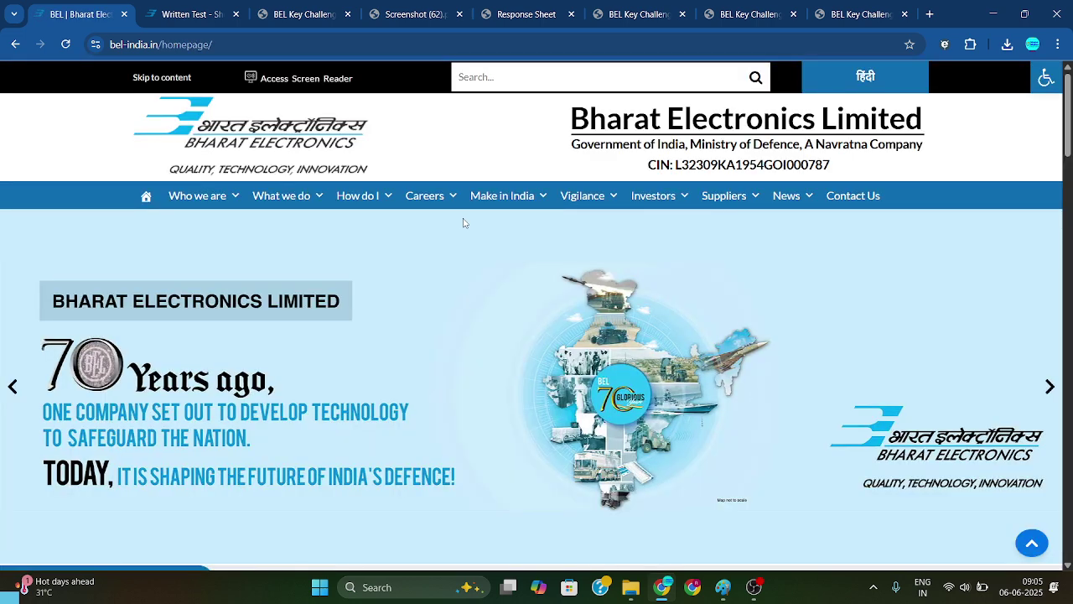
mouse_move(448, 206)
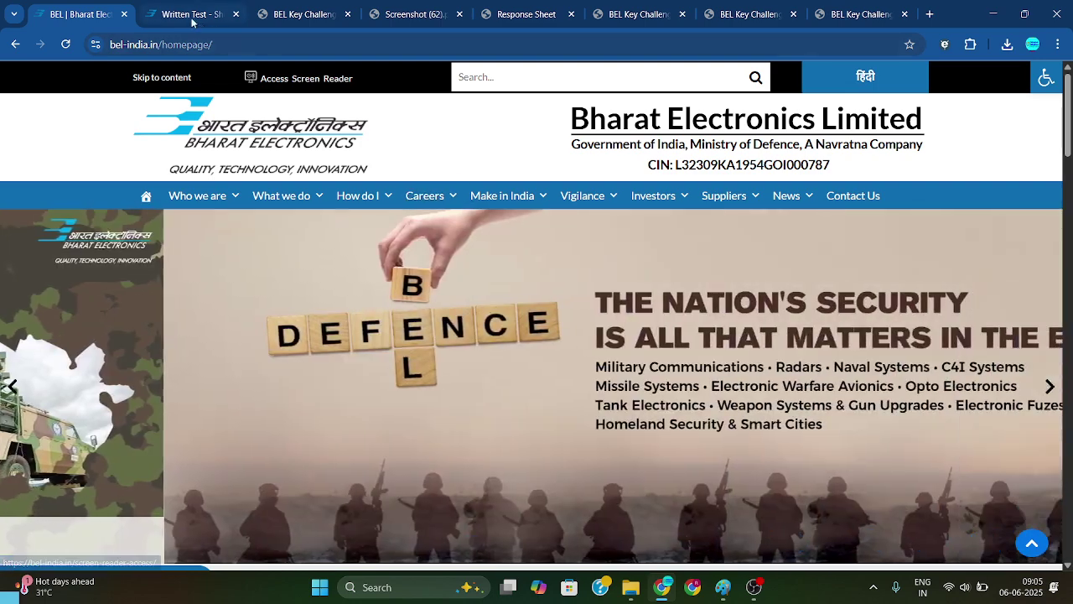
click(189, 15)
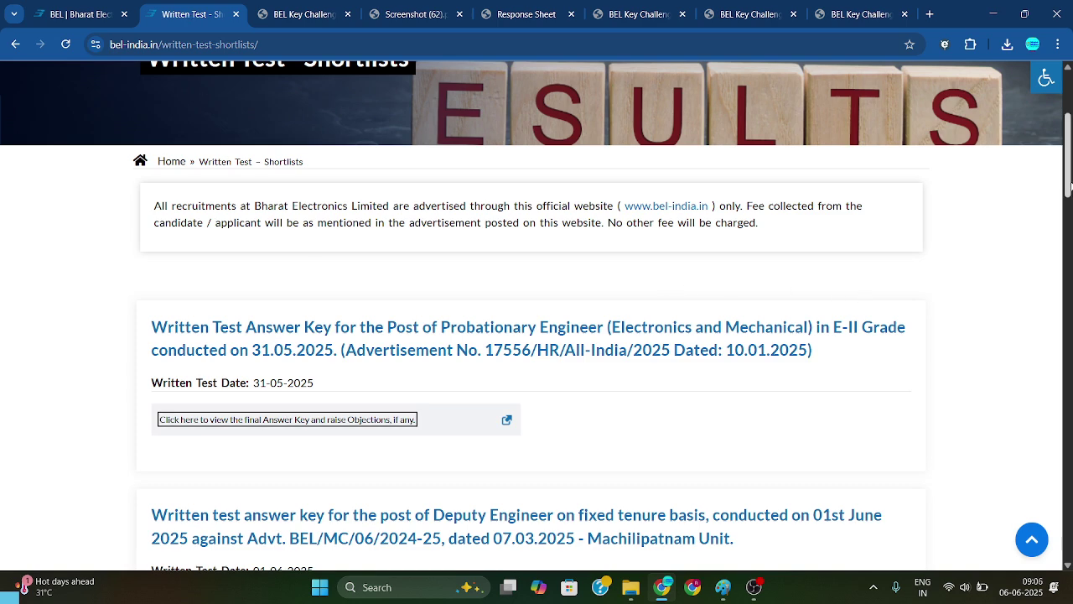
scroll(1069, 186, up, 3)
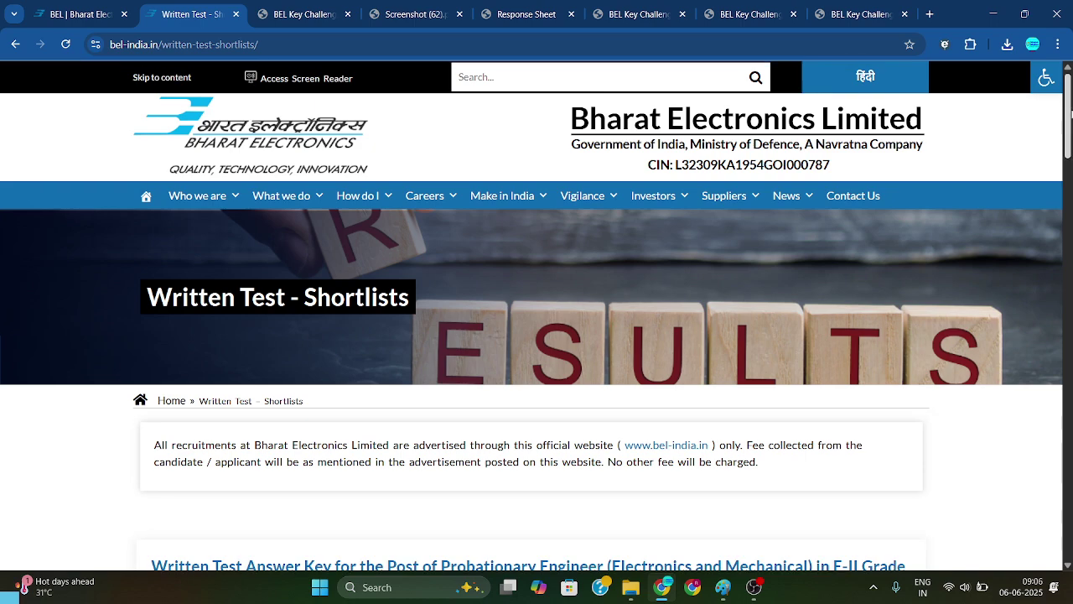
scroll(1052, 202, down, 4)
scroll(1048, 210, down, 1)
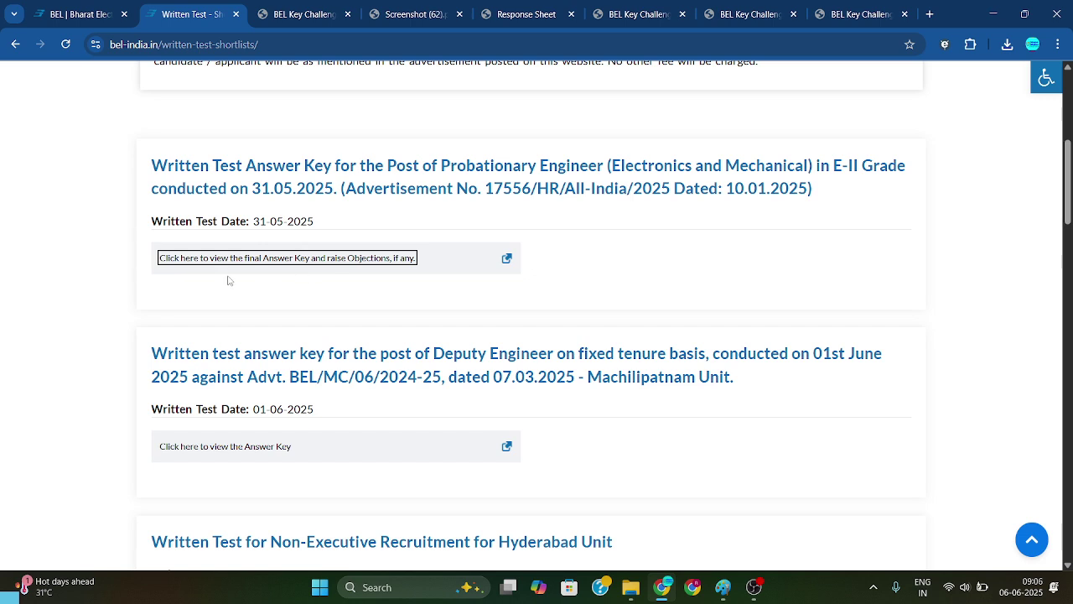
Step: Show the BEL 2025 answer key challenge login page and its Registration Number field
click(310, 14)
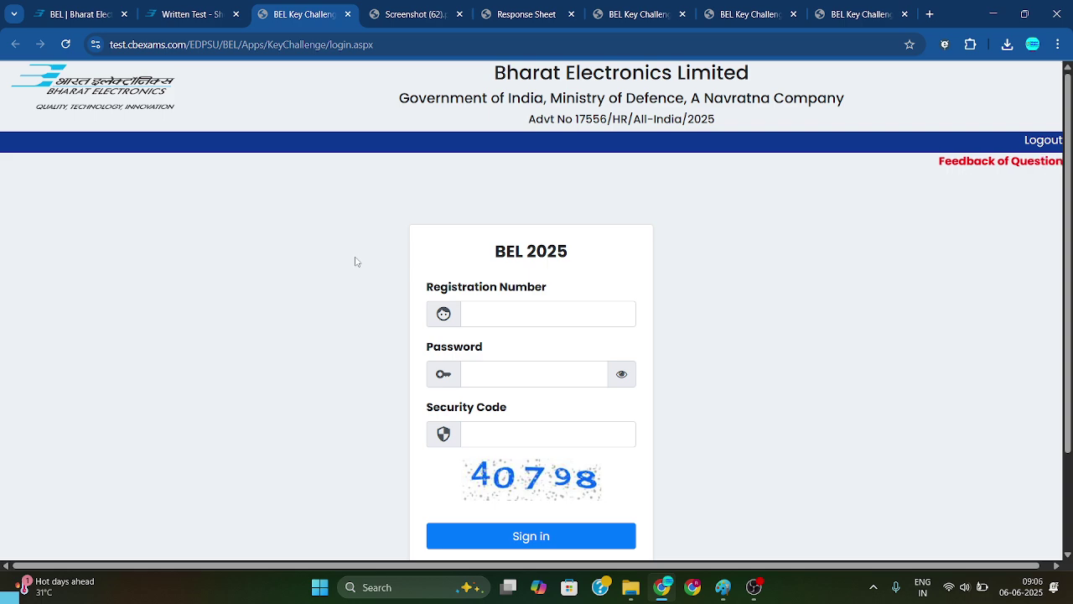
click(514, 305)
click(310, 231)
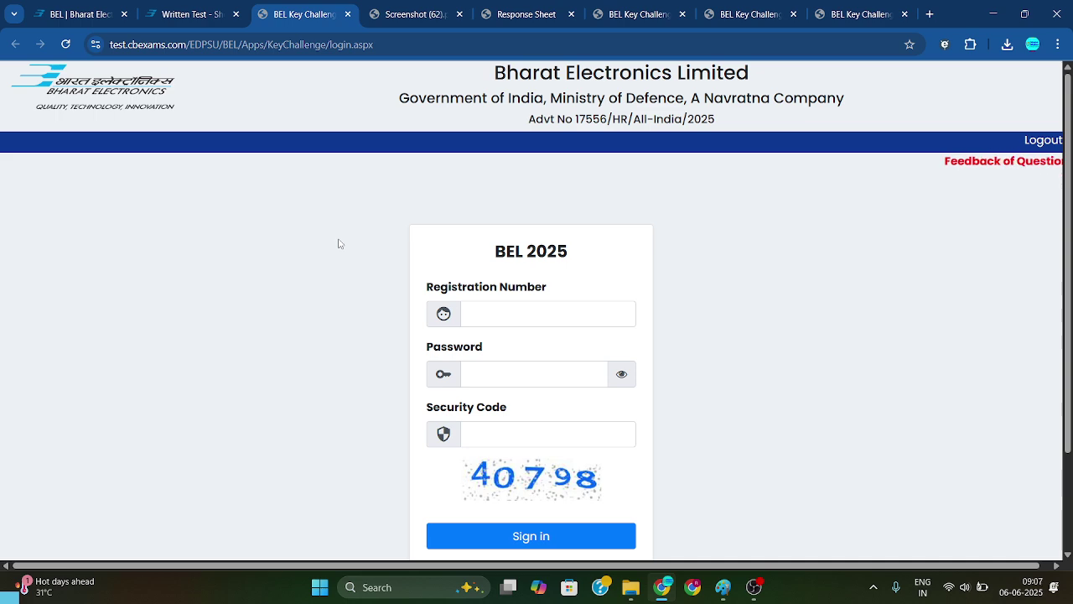
Step: Review the candidate details screenshot with its question and feedback links, and the candidate's response sheet
click(405, 6)
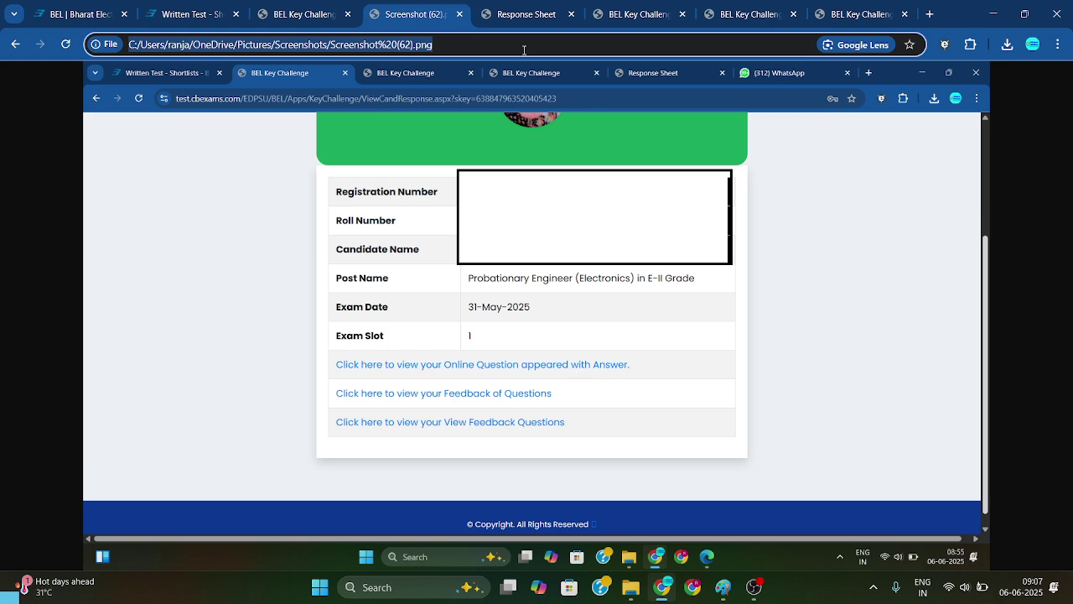
click(518, 14)
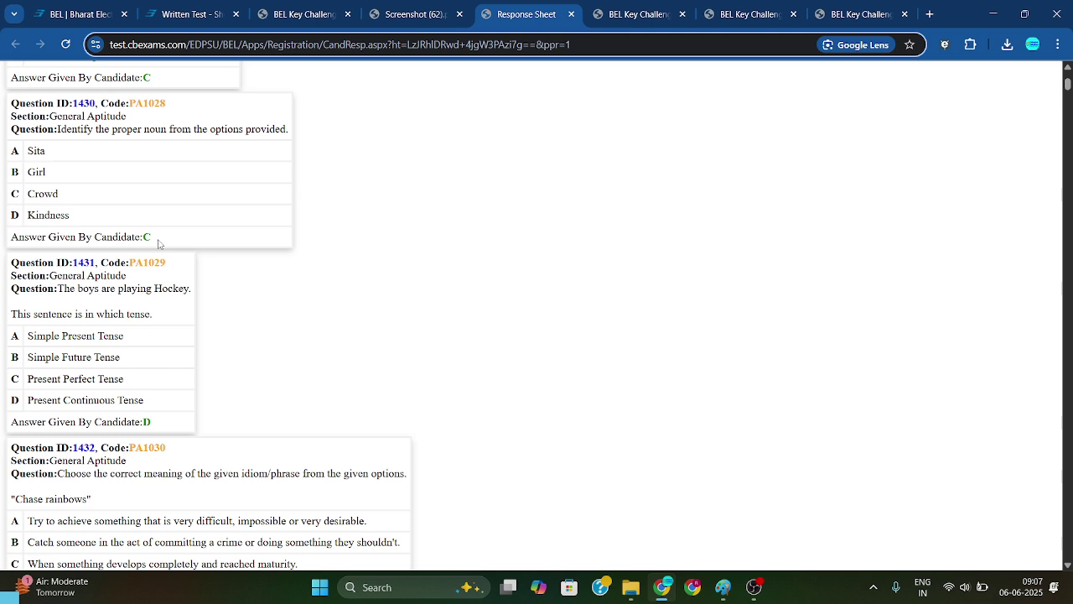
click(430, 15)
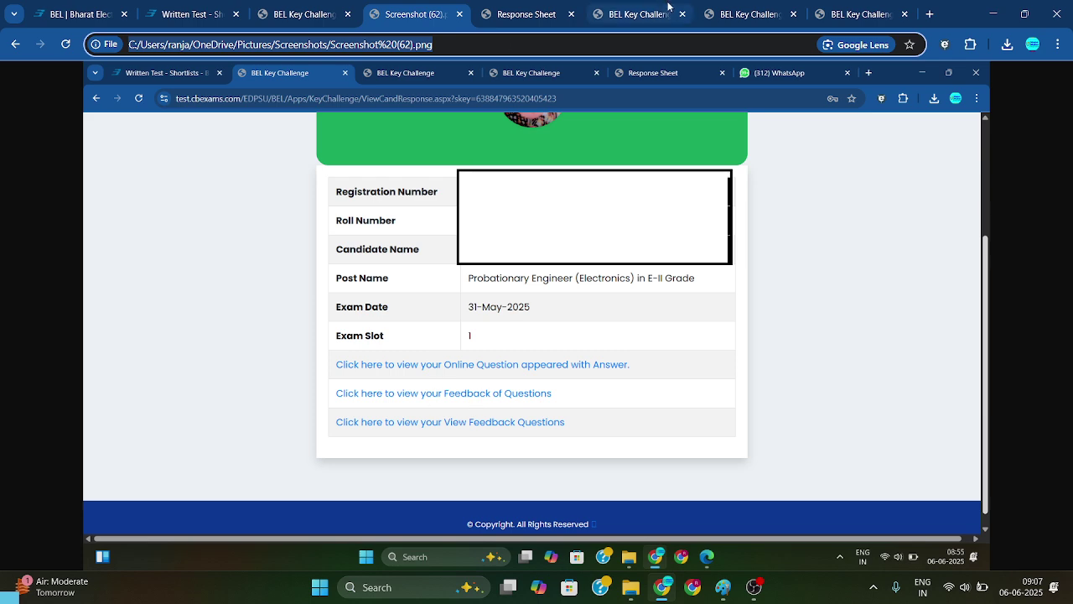
Step: Compare the official option for question ID 1430 on the Feedback of Questions page with the candidate's answer in the response sheet
click(630, 16)
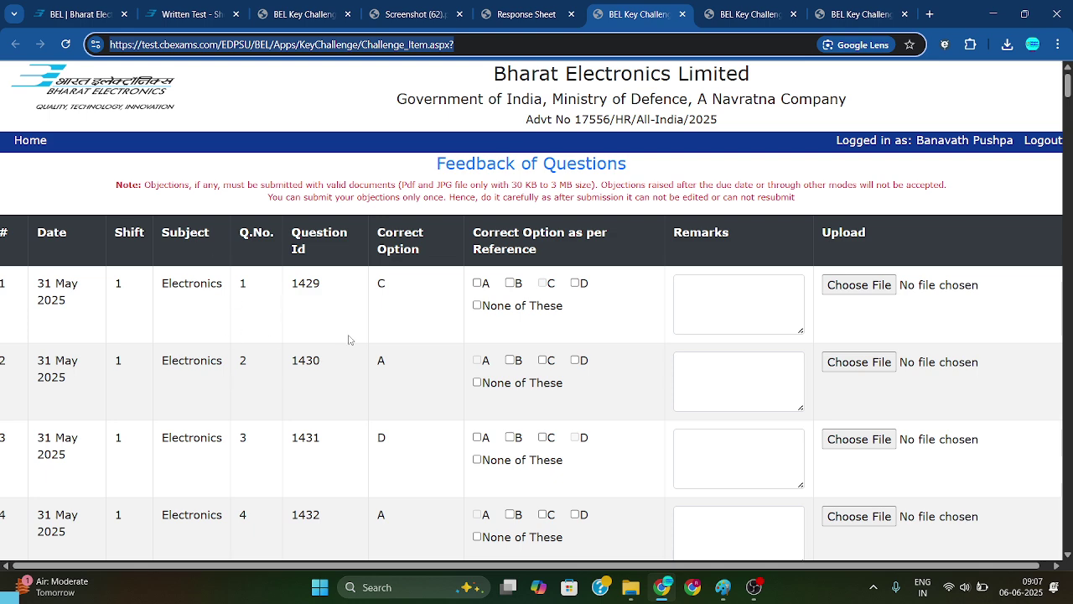
drag(1069, 95, 1068, 101)
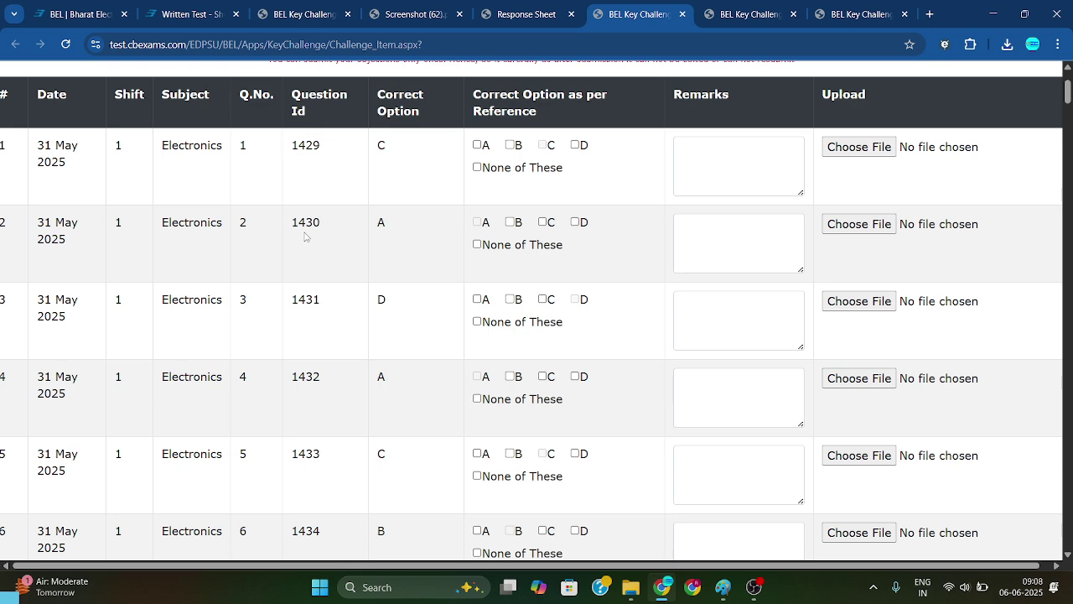
click(512, 10)
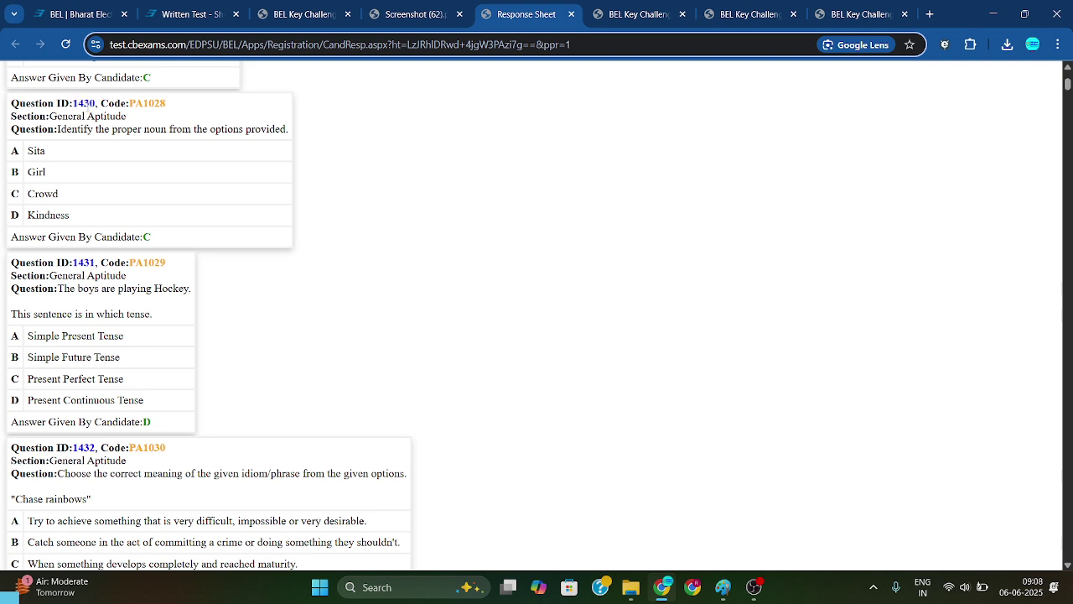
click(621, 15)
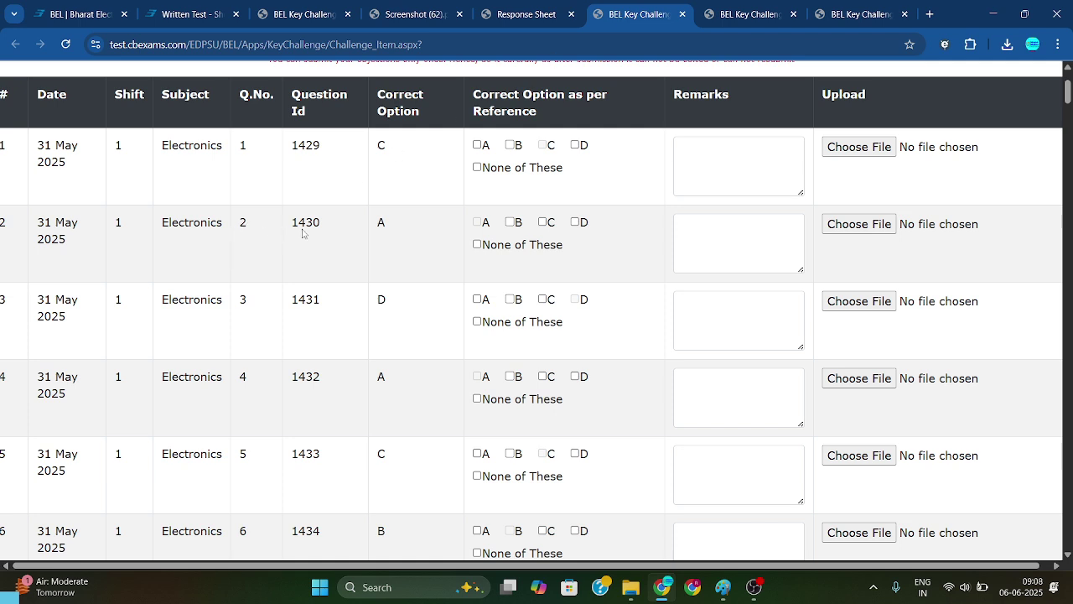
double_click(380, 223)
click(400, 232)
click(501, 18)
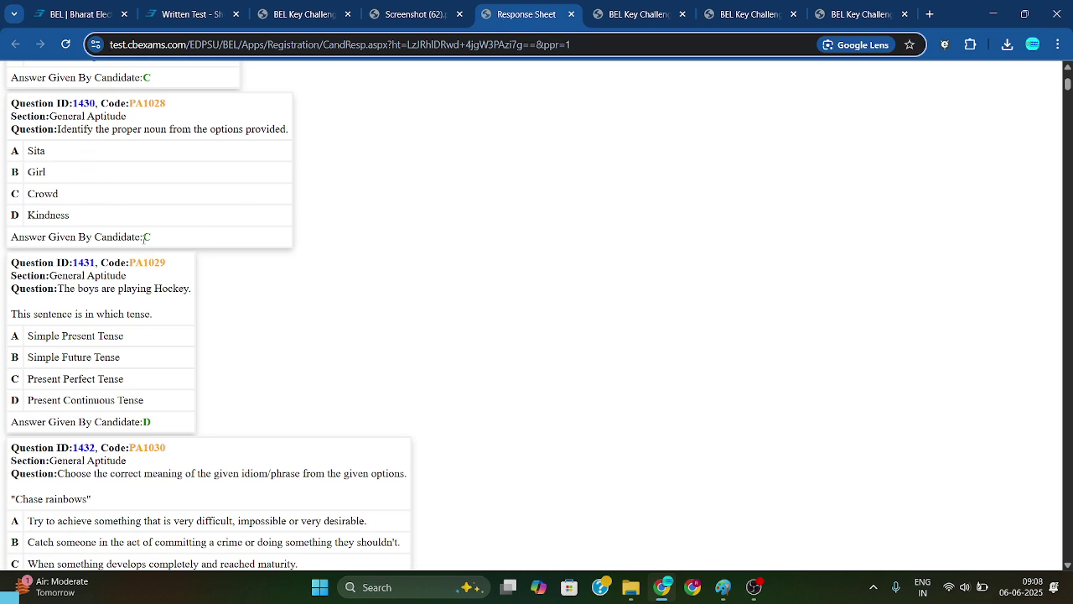
drag(143, 238, 149, 237)
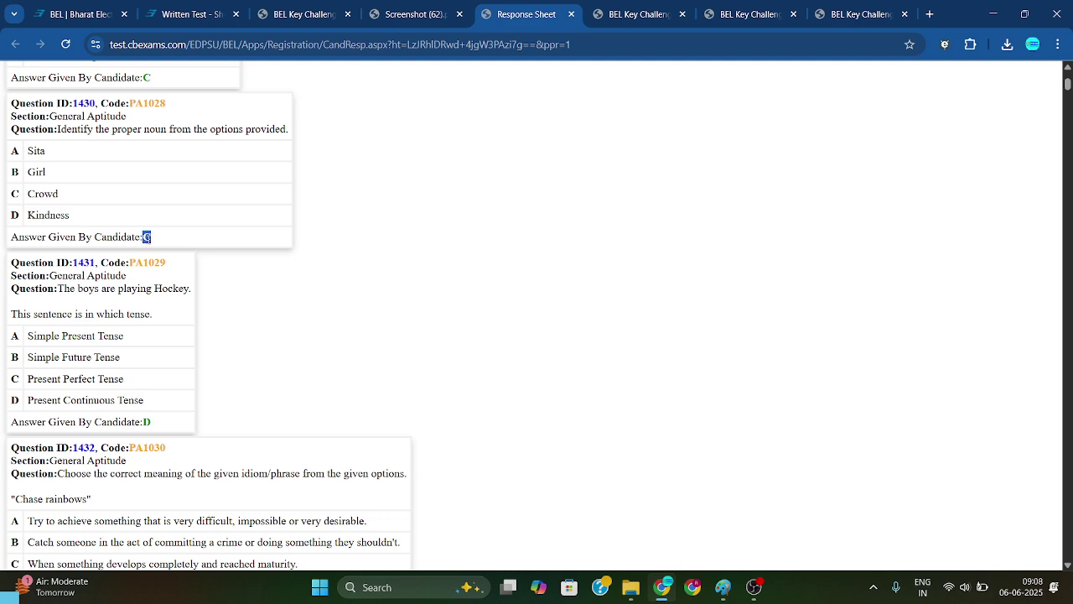
click(315, 243)
click(620, 18)
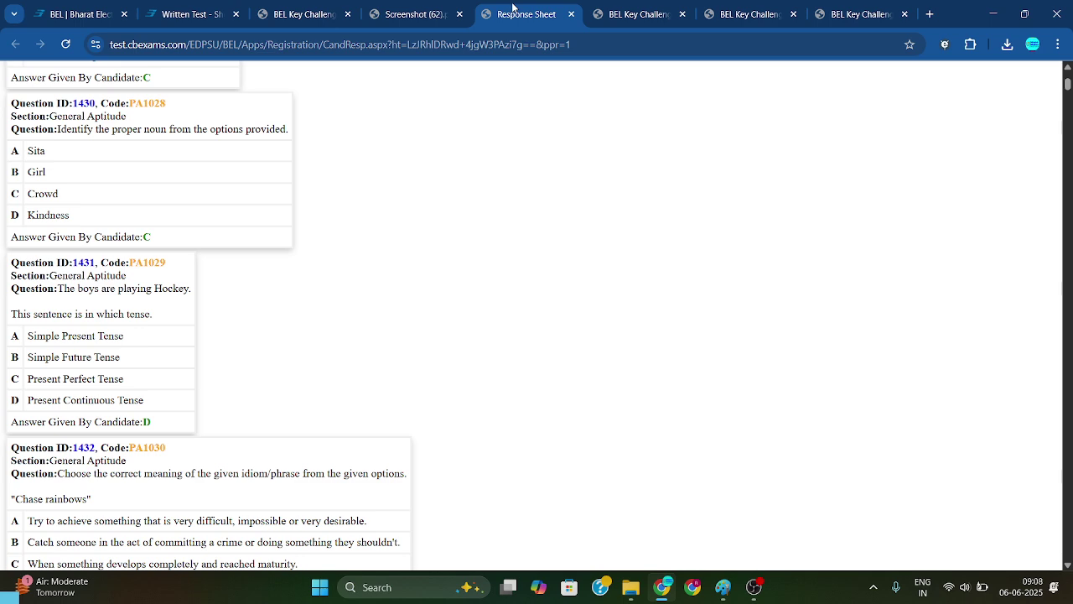
Step: Compare the candidate's answer to question ID 1431 with the official option on the feedback page
click(513, 10)
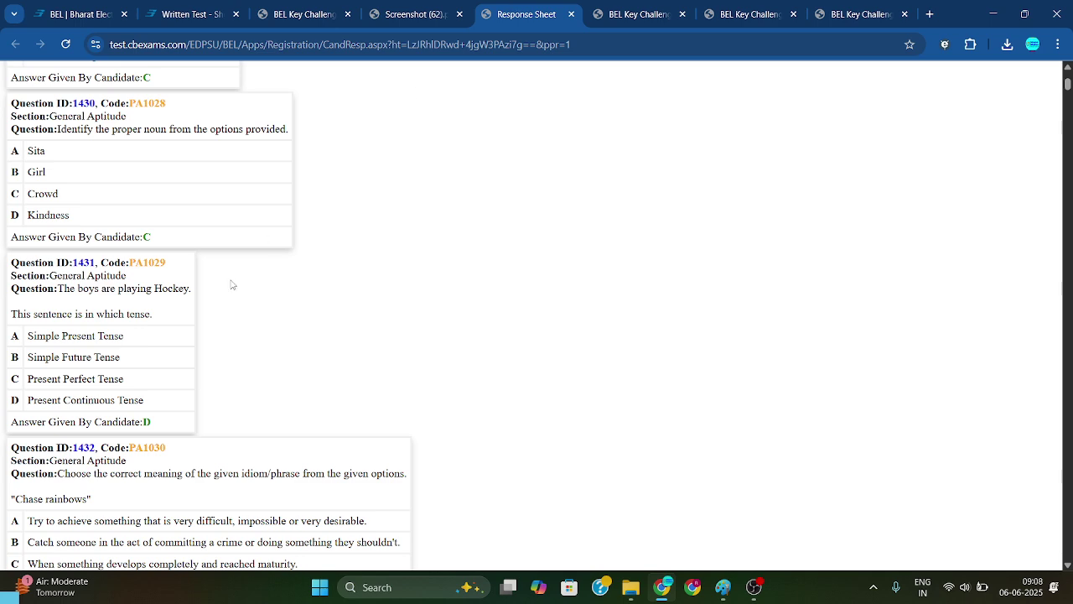
click(1067, 570)
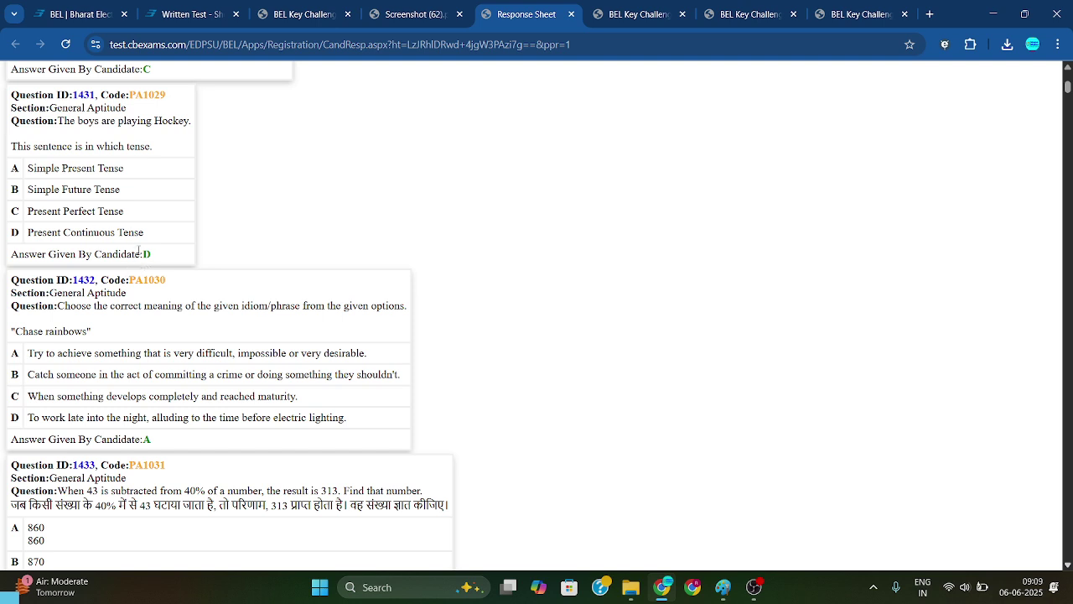
click(647, 14)
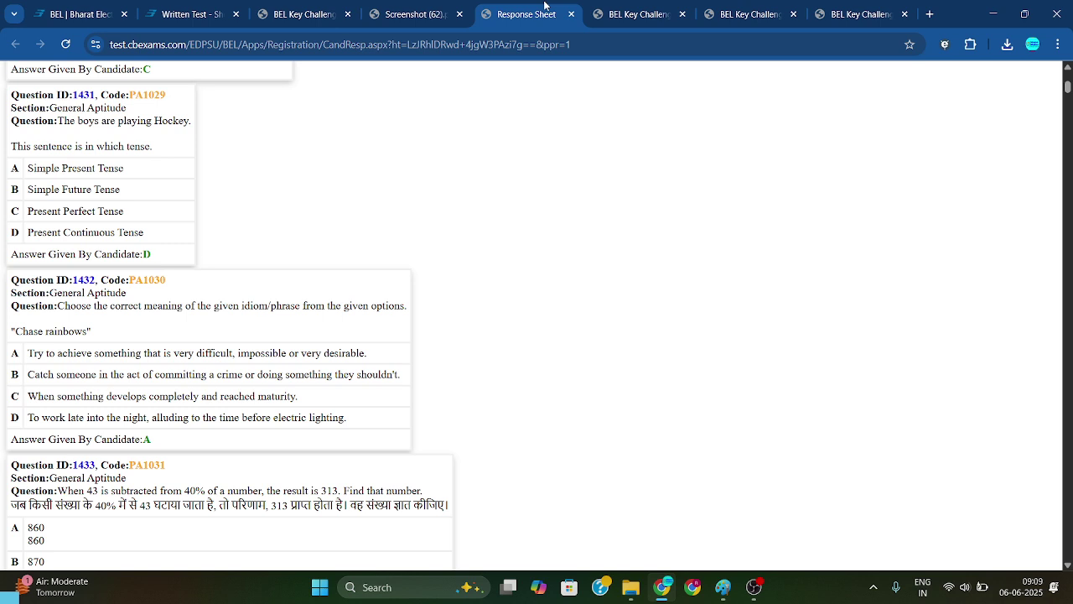
Step: Find question ID 1432 in the response sheet and check its answer against the official option on the feedback page
click(545, 9)
click(1067, 565)
click(1067, 567)
click(1068, 568)
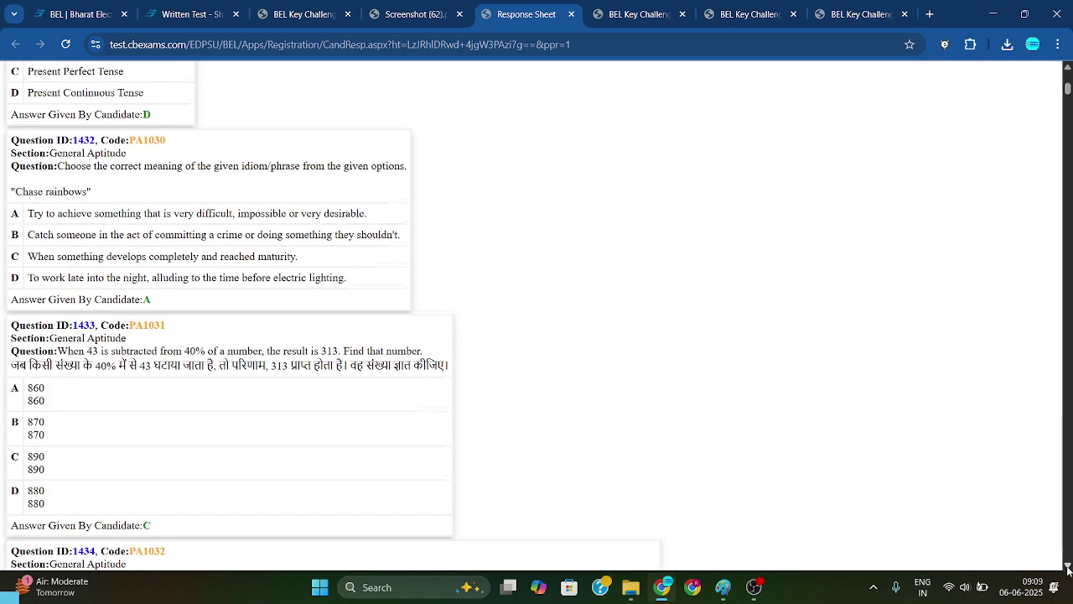
click(1067, 567)
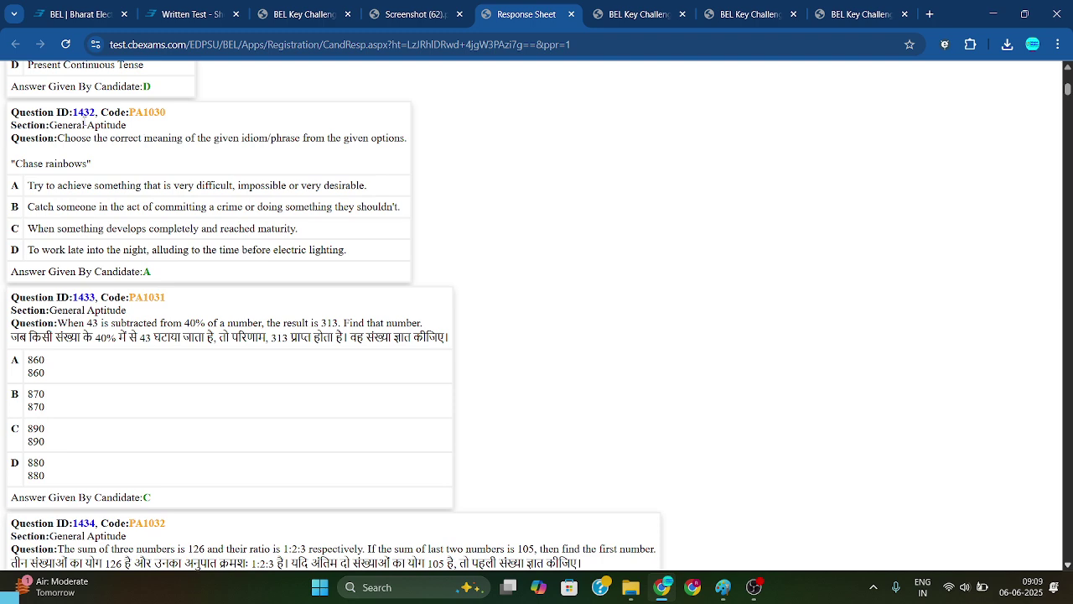
click(607, 20)
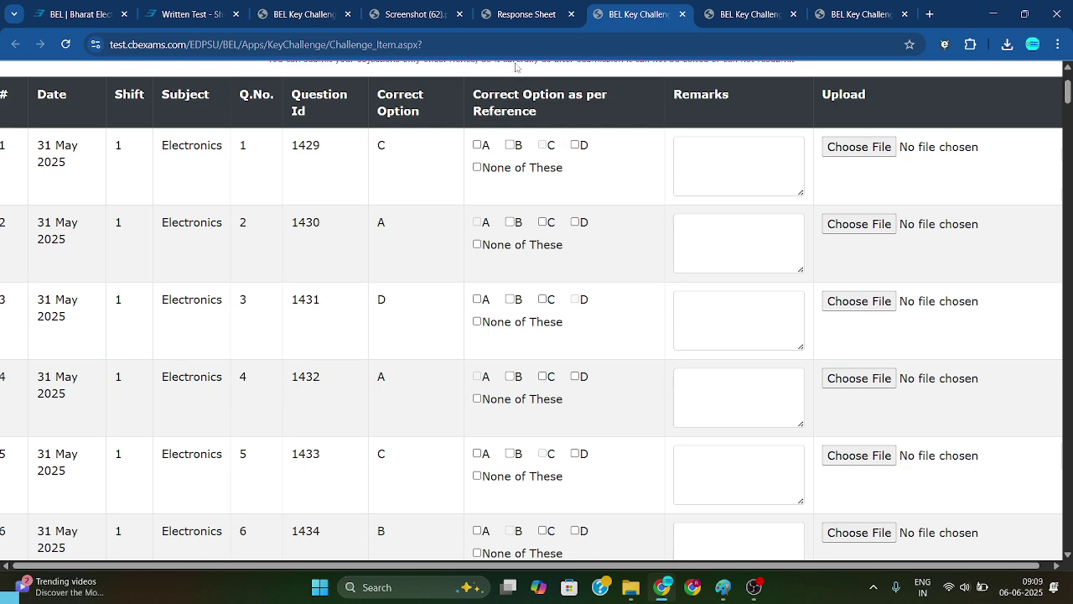
Step: Check the candidate's answer to question ID 1433 in the response sheet against the official option on the feedback page
click(510, 20)
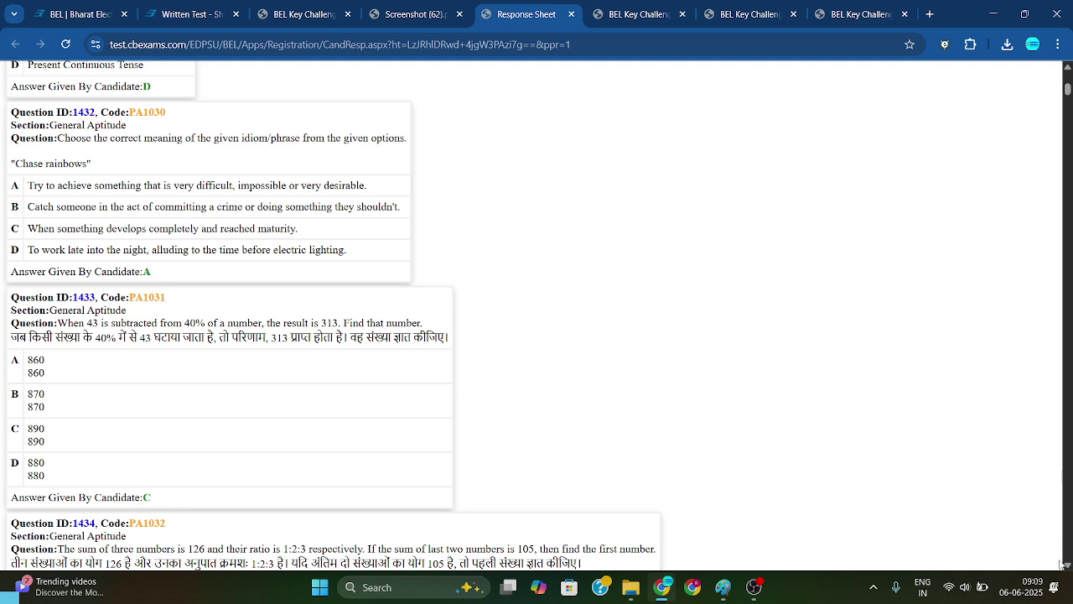
scroll(1068, 567, down, 5)
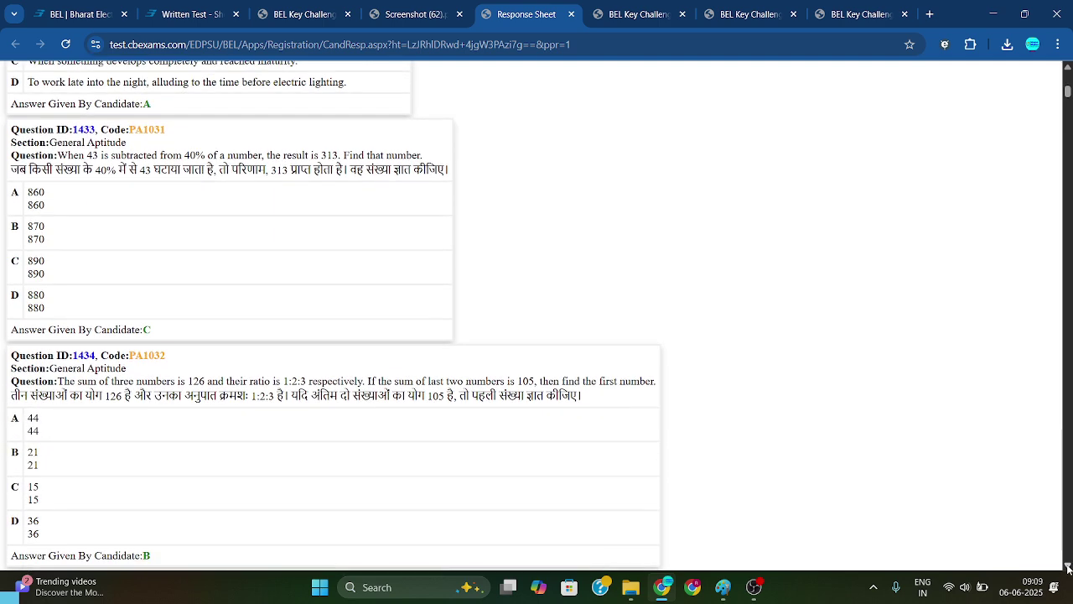
click(1067, 566)
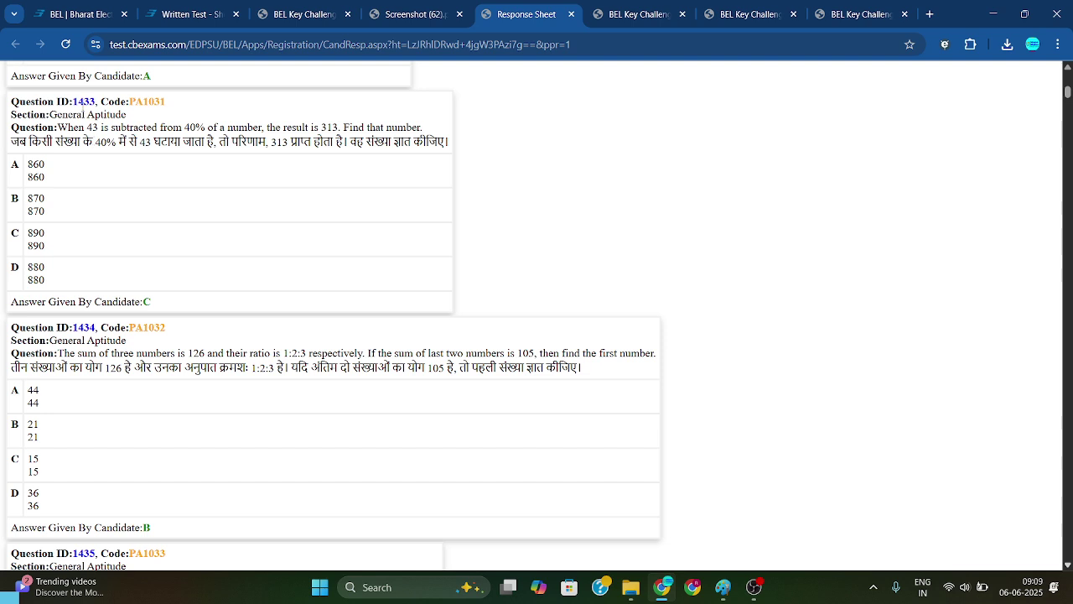
click(620, 15)
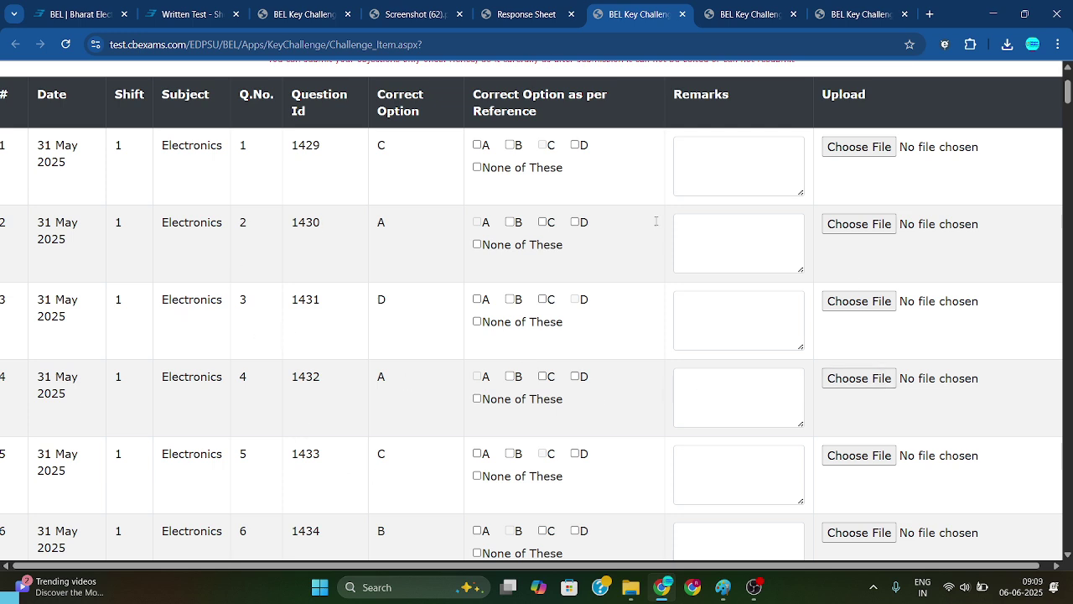
click(496, 15)
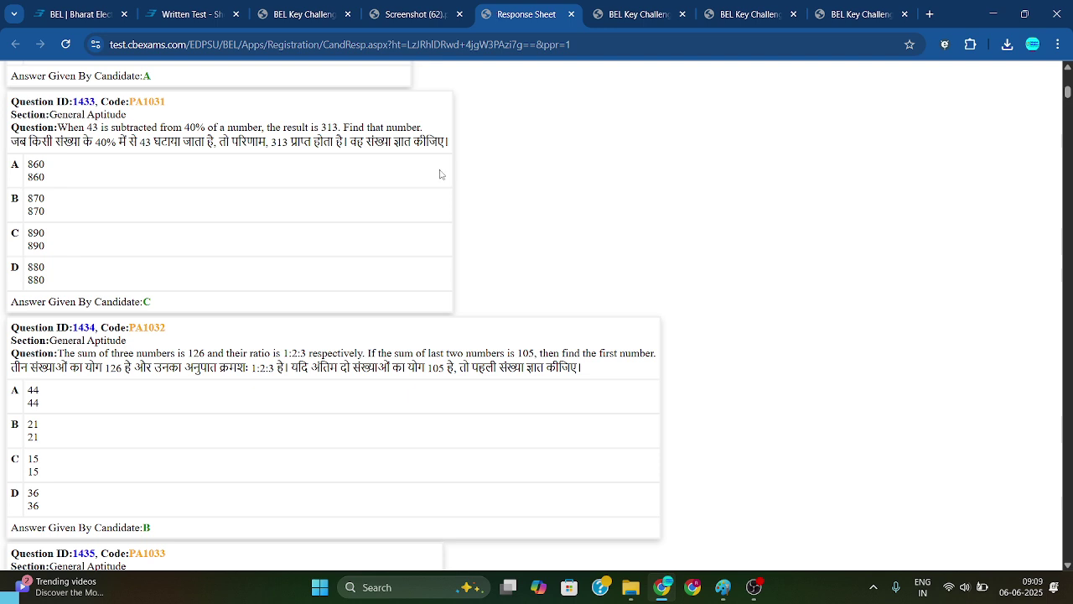
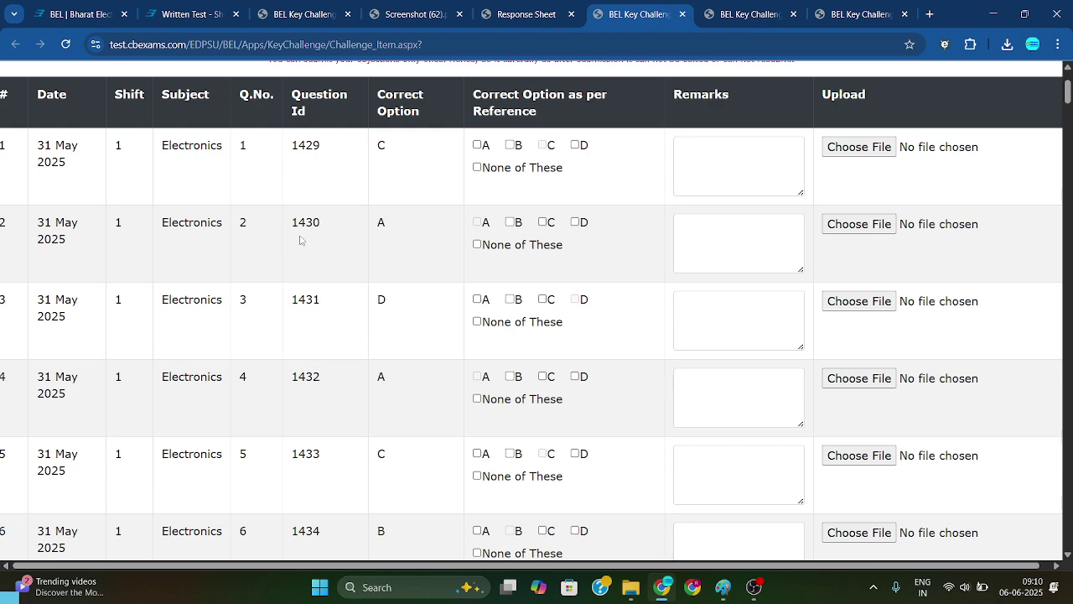
Step: Recheck the candidate's answer to question ID 1430, mark C as its correct option per reference, and activate its Remarks field
click(513, 15)
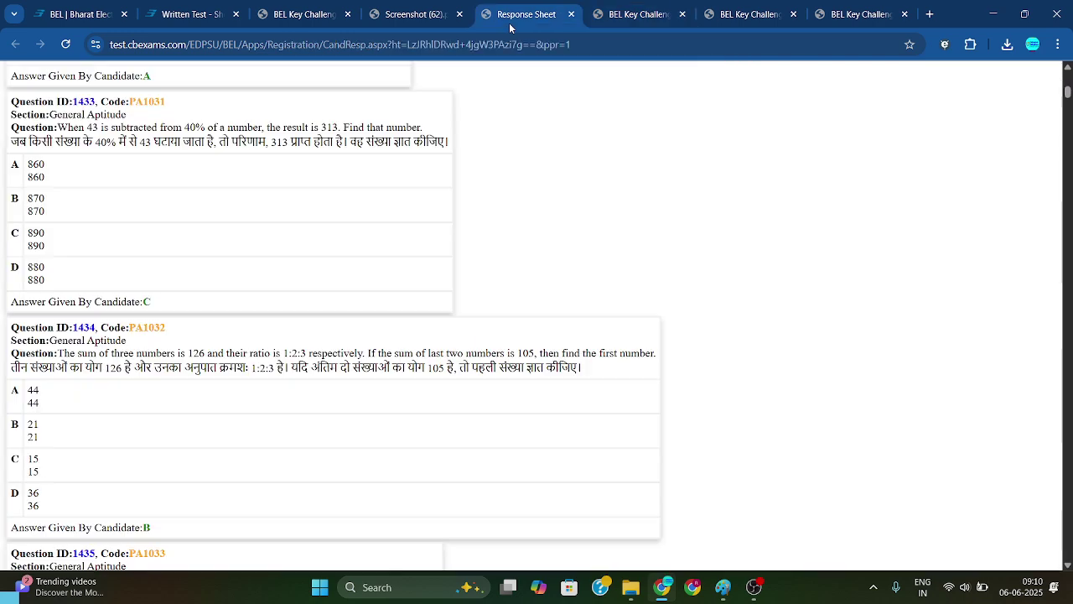
click(1068, 70)
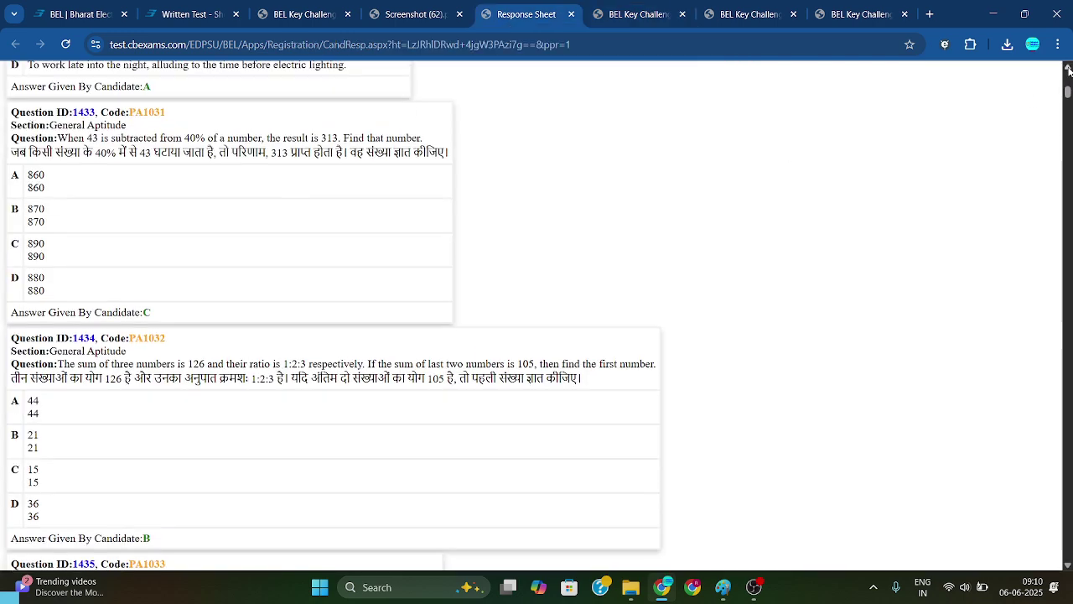
scroll(1068, 70, up, 4)
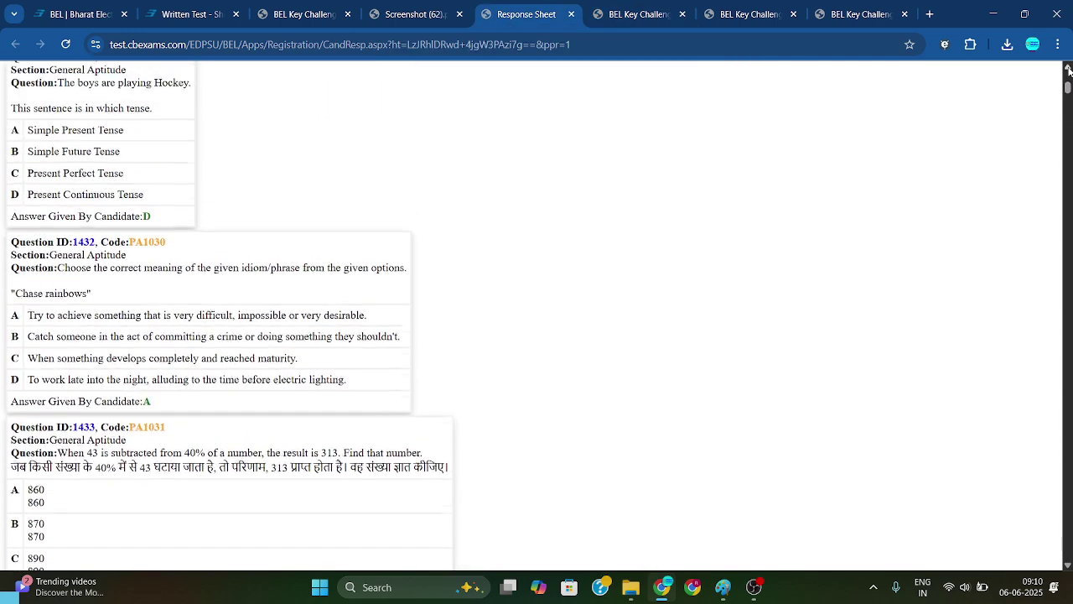
scroll(1068, 71, up, 2)
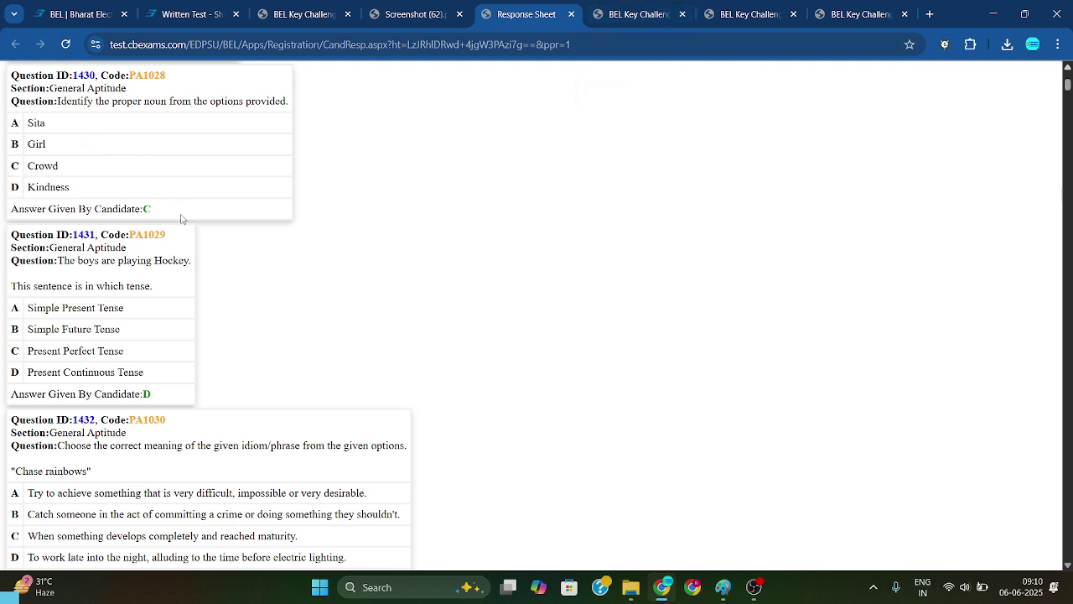
click(635, 17)
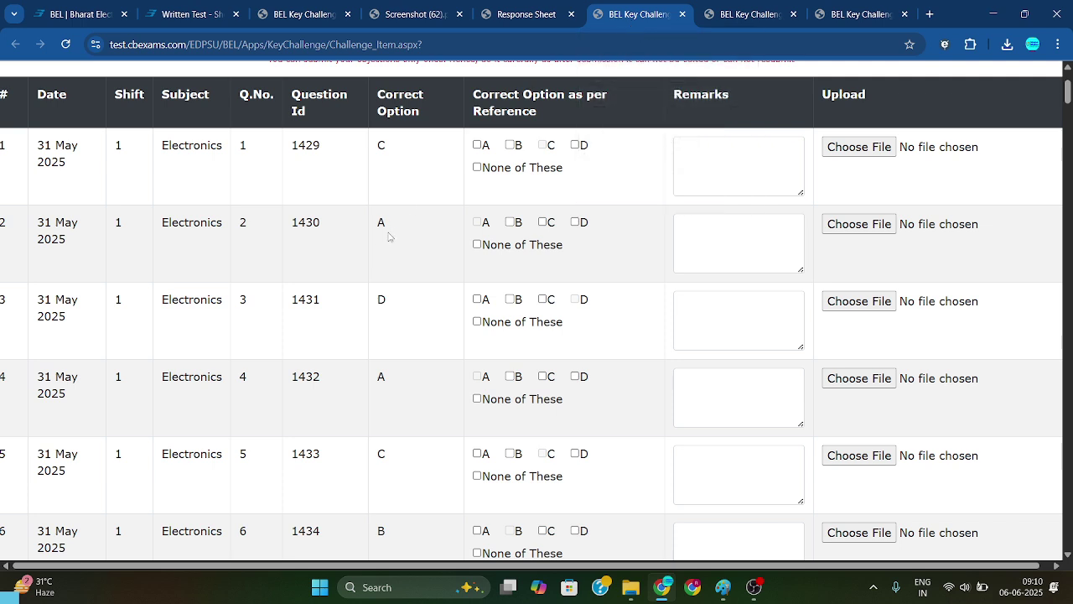
click(541, 223)
click(726, 233)
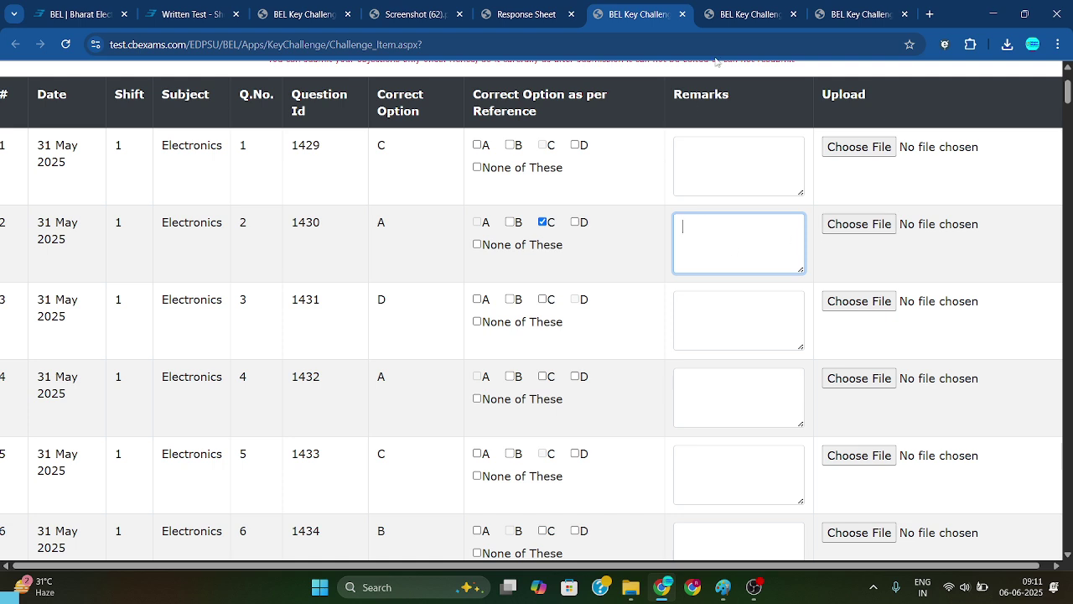
Step: Review the feedback links in the candidate portal screenshot and check the View Feedback Questions page for submitted objections
click(418, 10)
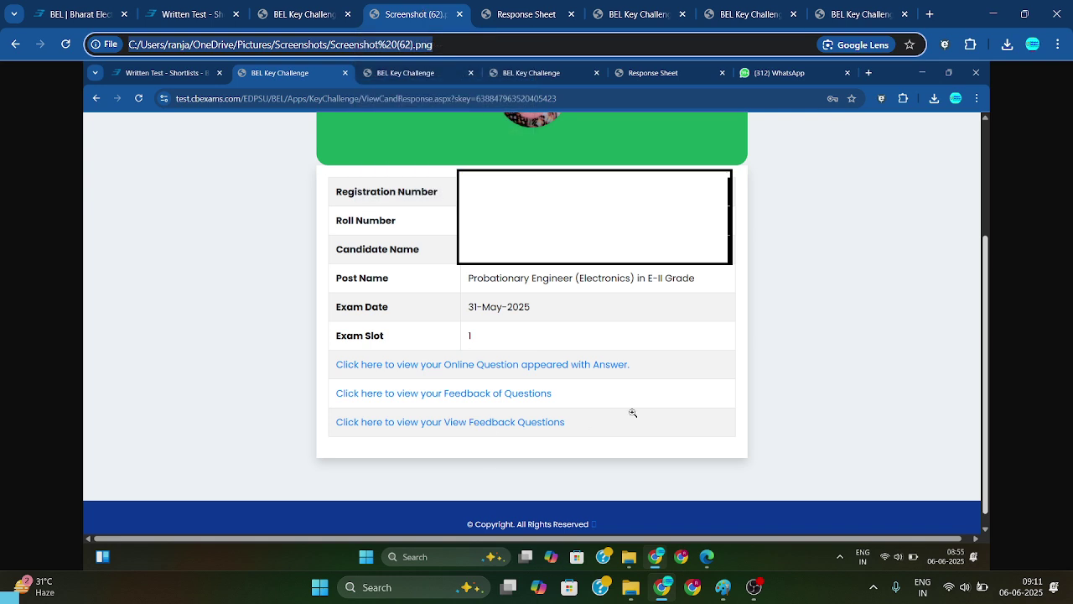
click(738, 20)
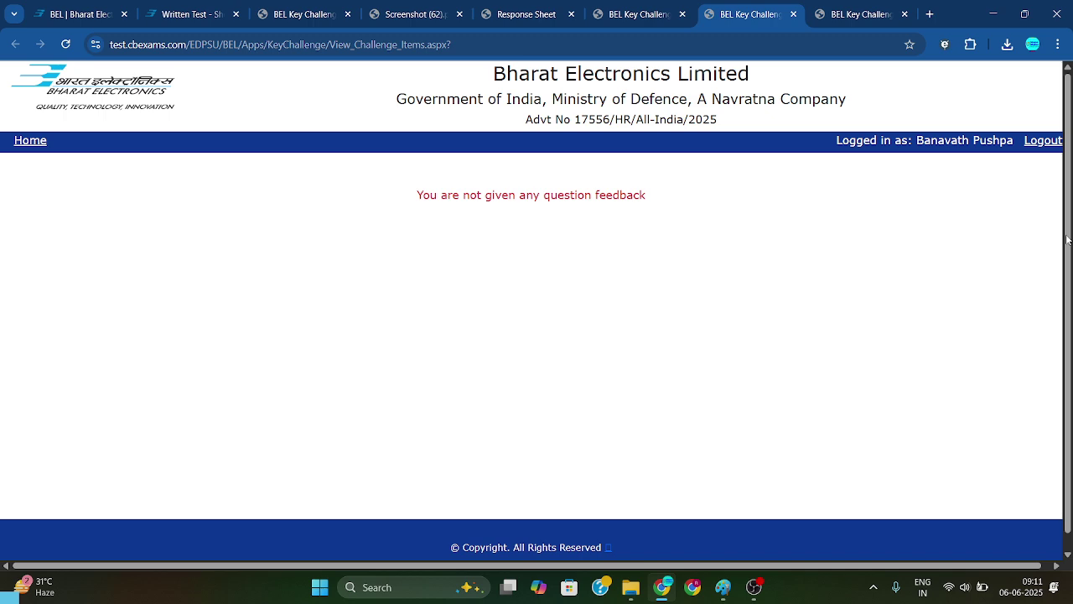
scroll(1066, 239, down, 1)
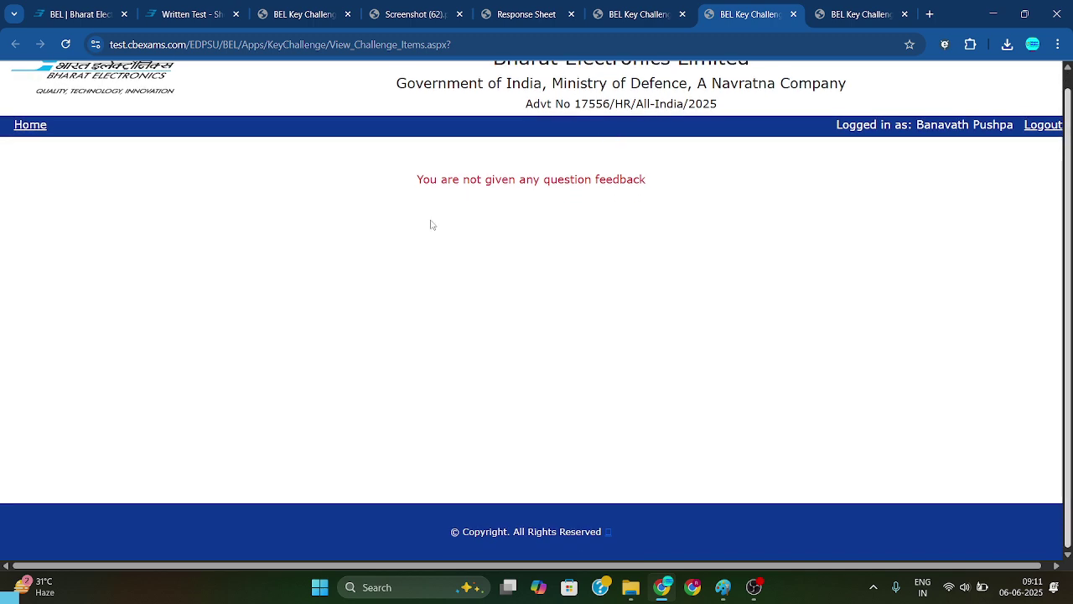
Step: Compare the candidate's answers to question IDs 1430 to 1432 in the response sheet with the official options on the objection page
click(617, 17)
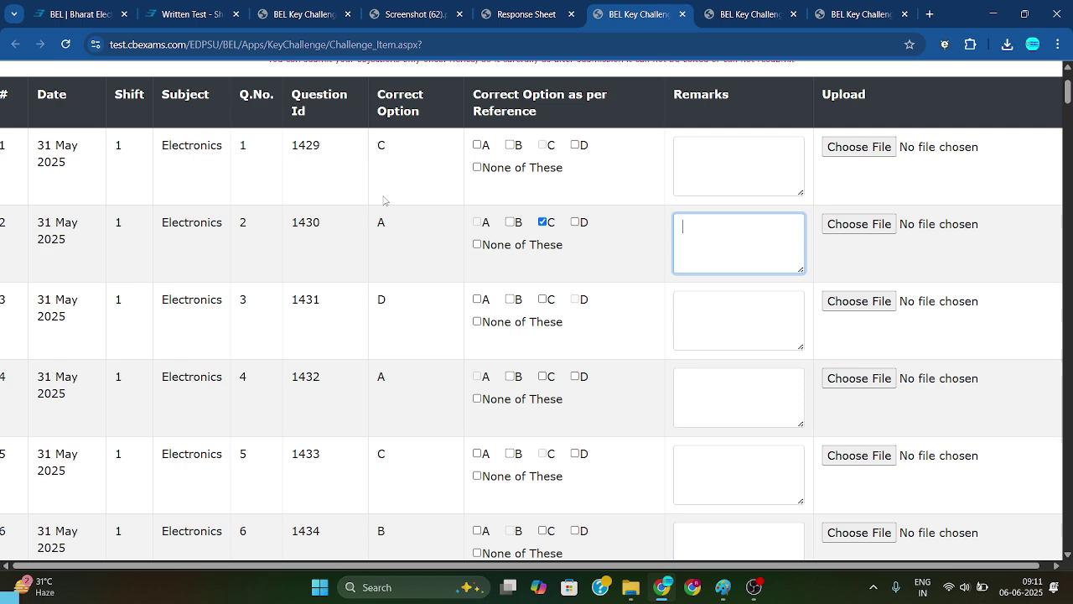
click(529, 10)
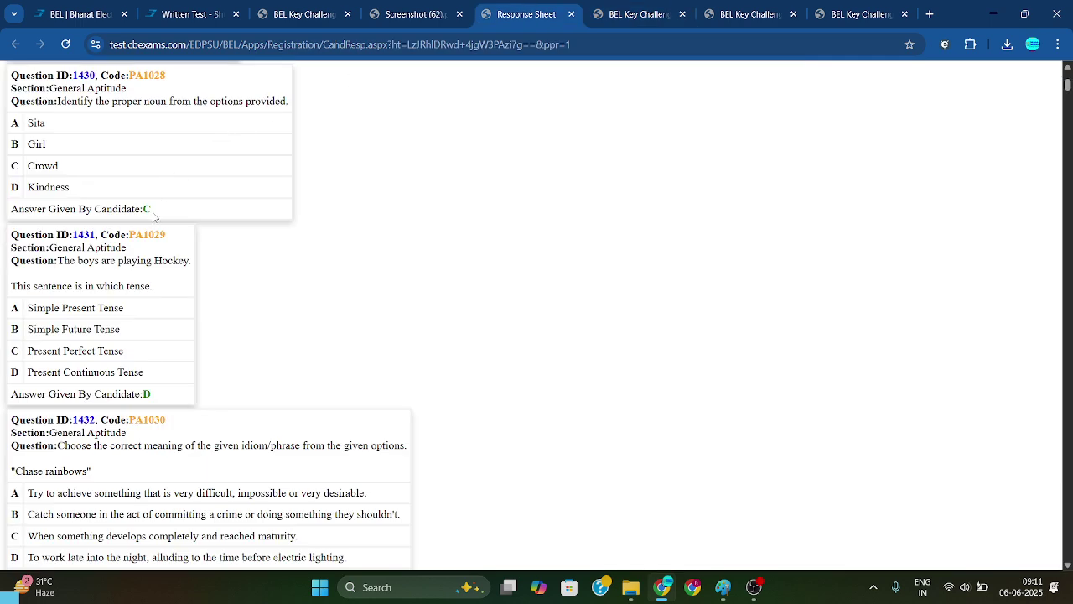
click(640, 15)
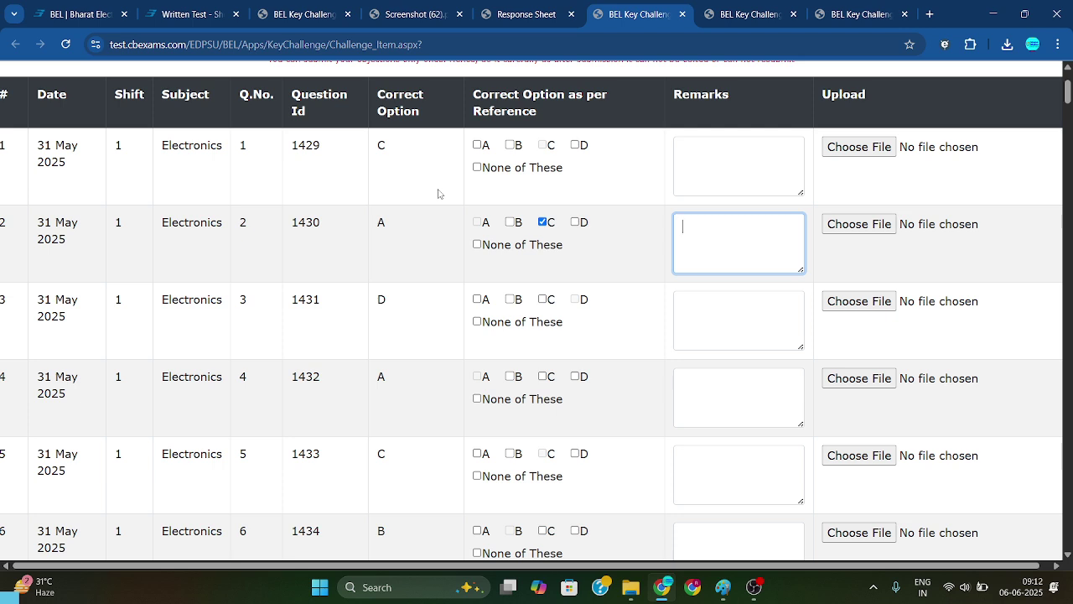
click(534, 13)
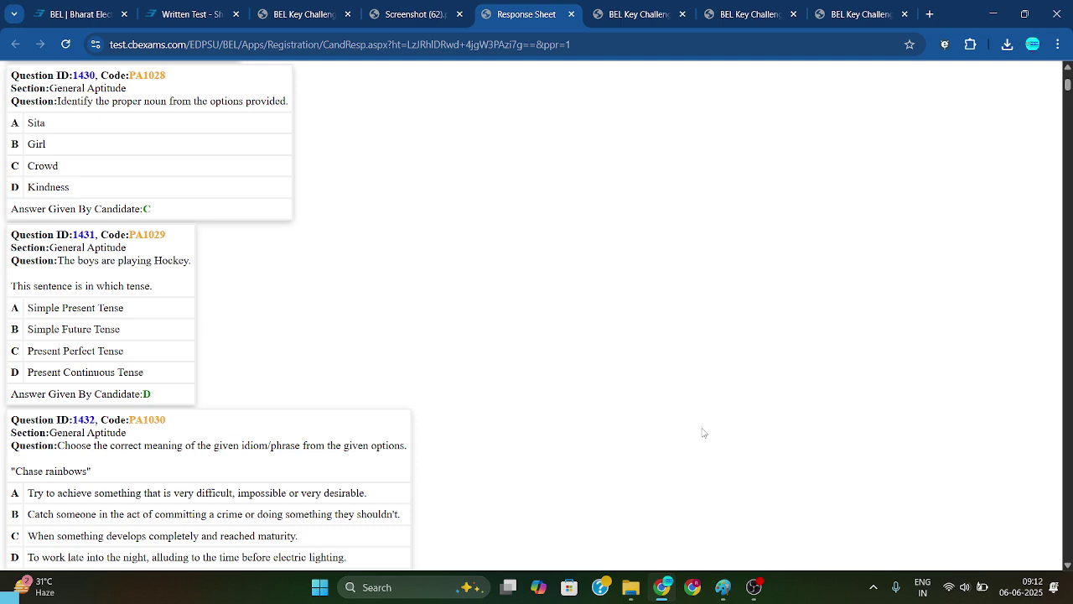
click(633, 4)
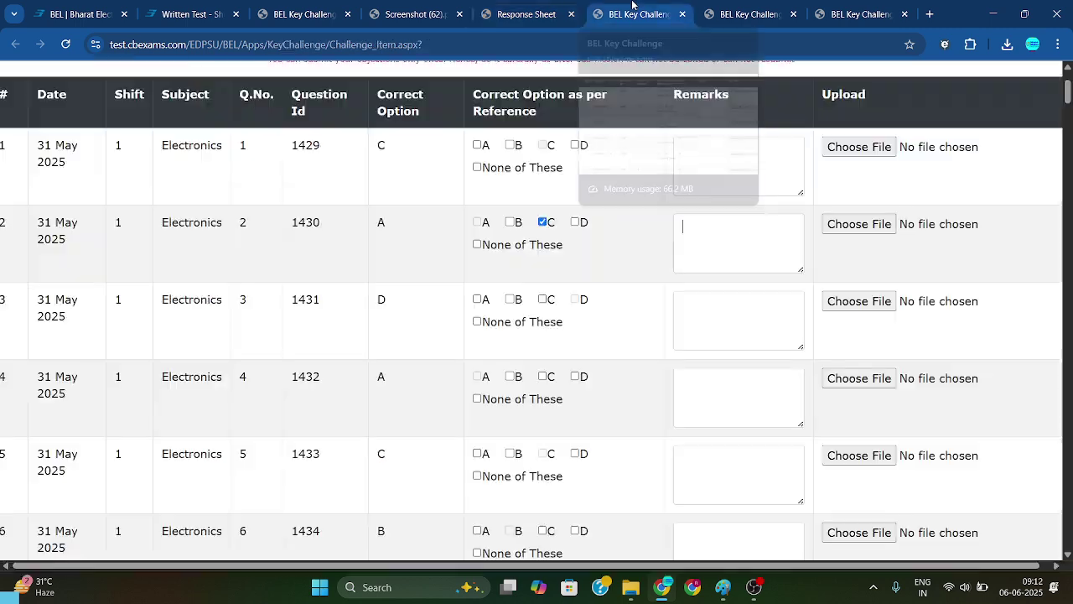